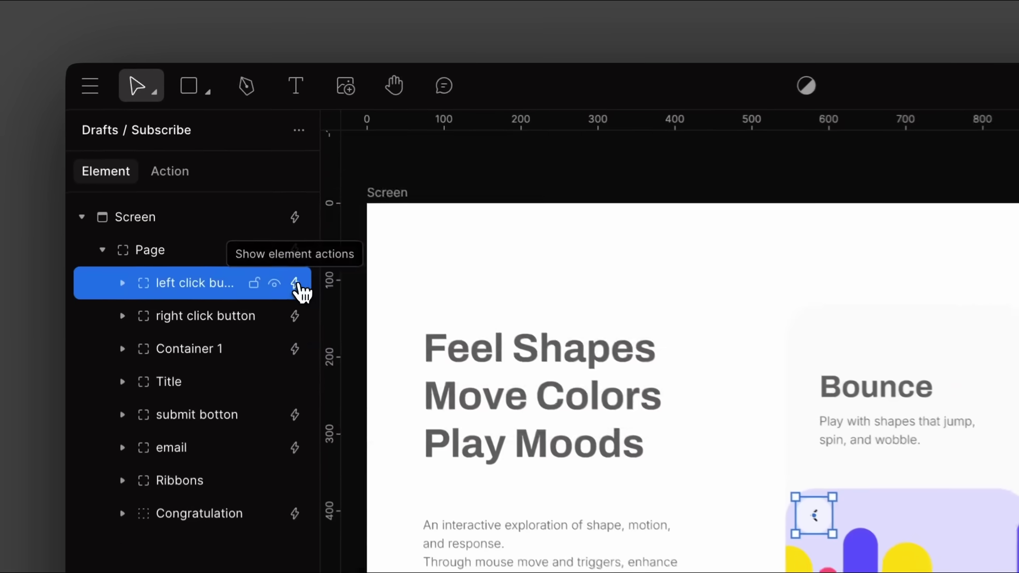
- Inspect the left click button's action editor, then clear the selection
{"action": "left_click", "coordinate": [296, 284]}
{"action": "left_click", "coordinate": [457, 212]}
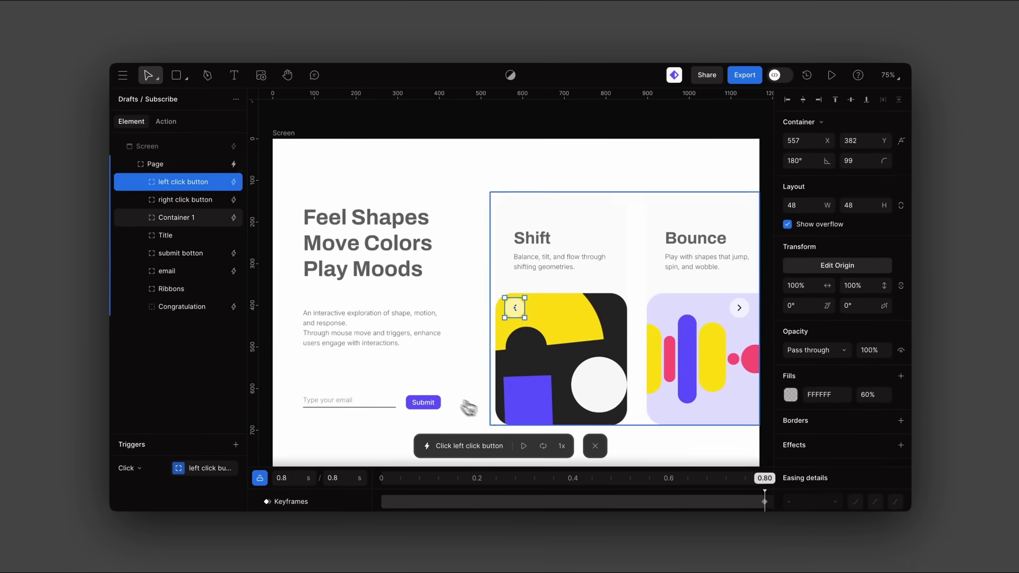
{"action": "left_click", "coordinate": [523, 448]}
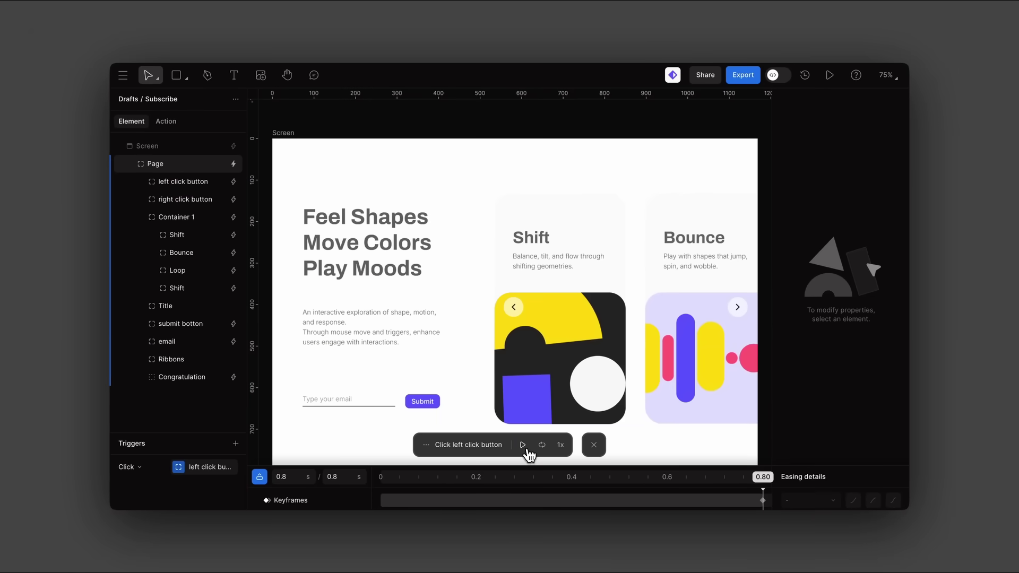
- Preview the prototype, slide the carousel back to the Shift card, and focus the email field
{"action": "left_click", "coordinate": [829, 77]}
{"action": "left_click", "coordinate": [514, 296]}
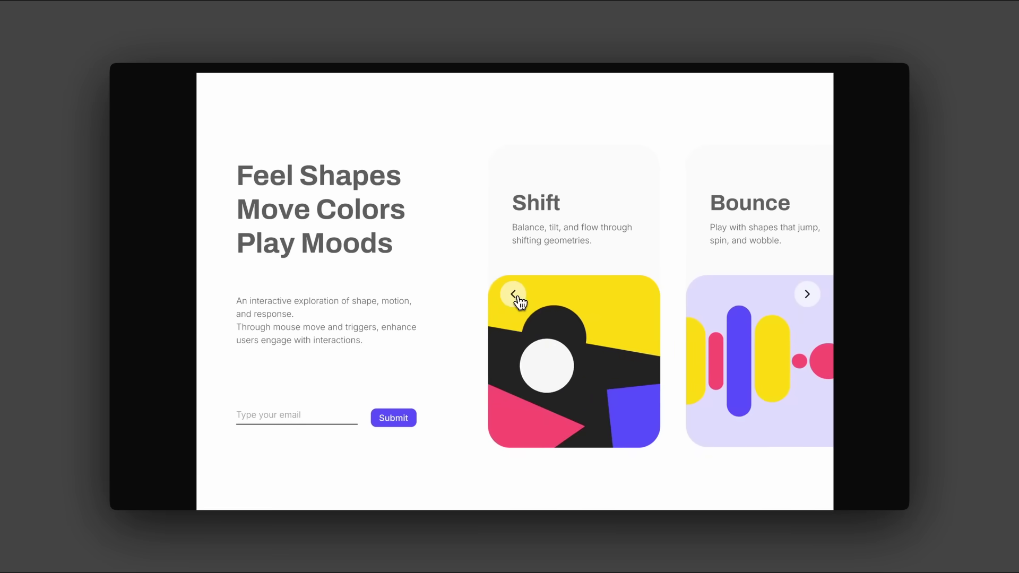
{"action": "left_click", "coordinate": [307, 416]}
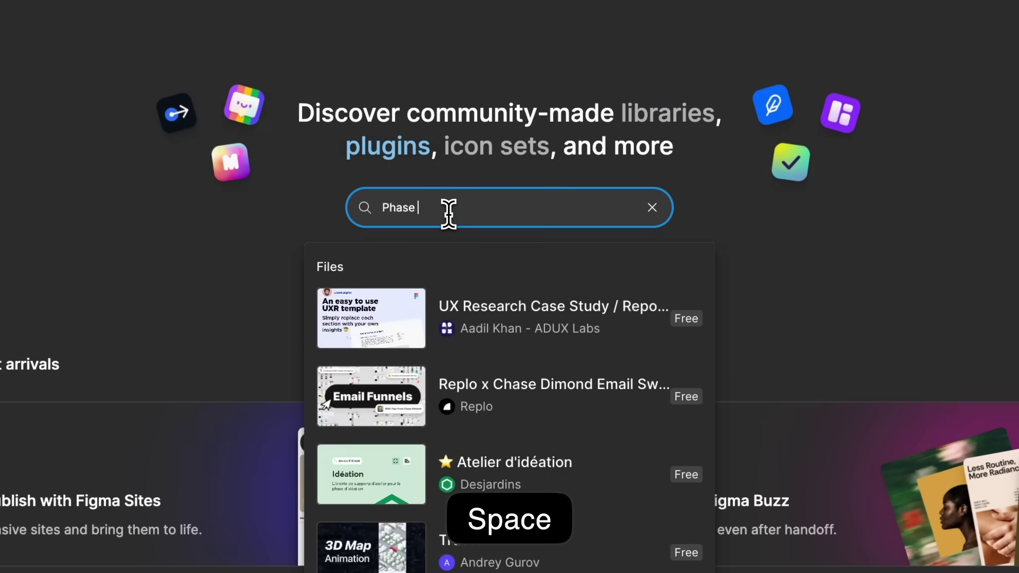
{"action": "type", "text": " Export"}
- Open the Phase Export plugin page from the Community search results
{"action": "left_click", "coordinate": [448, 446]}
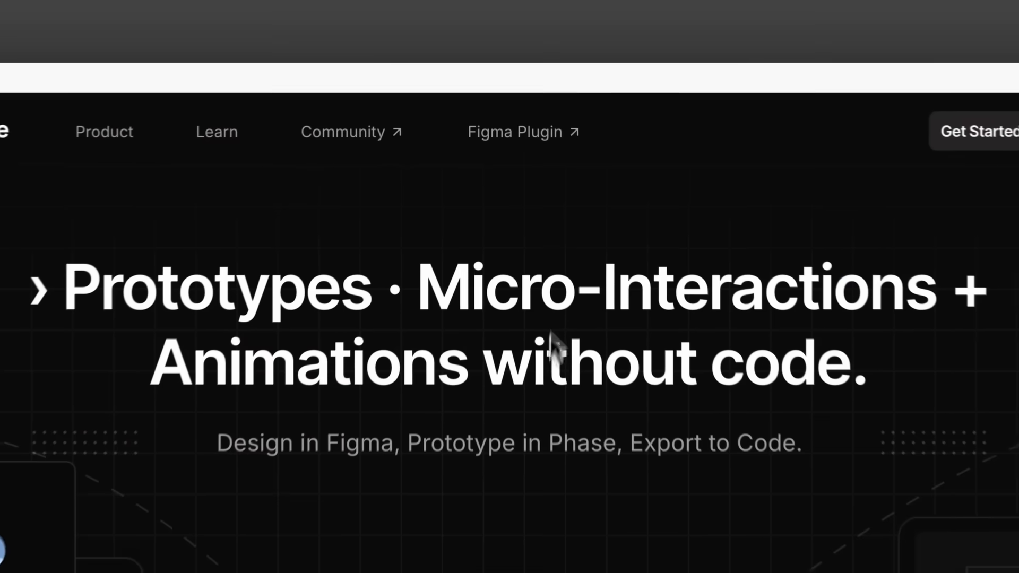
- Go to the Figma plugin page from the Phase website sidebar
{"action": "left_click", "coordinate": [541, 144]}
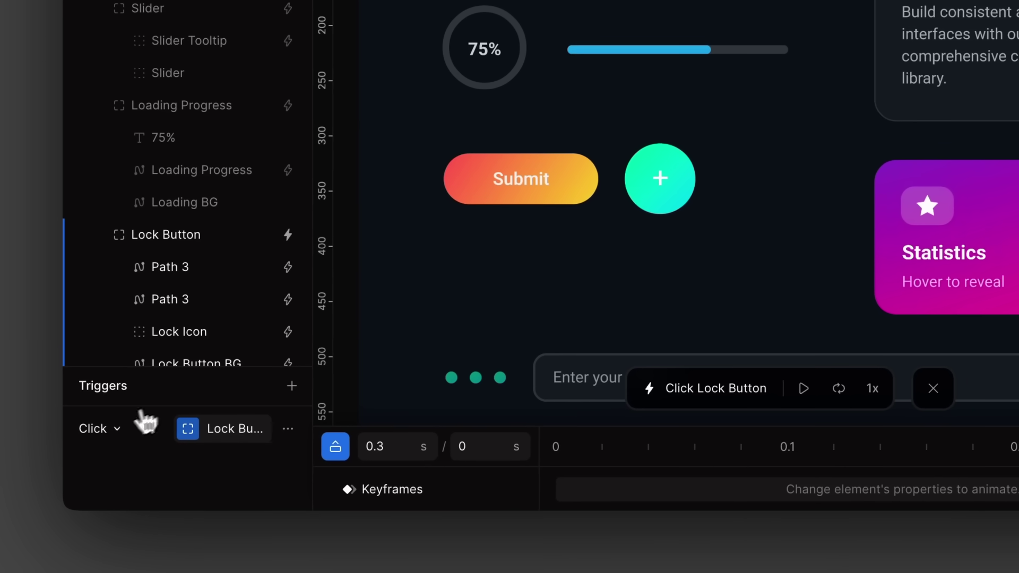
- Set the action trigger to Hovering on Lock Button, then nudge the button upward for a keyframe
{"action": "left_click", "coordinate": [119, 431]}
{"action": "left_click", "coordinate": [141, 318]}
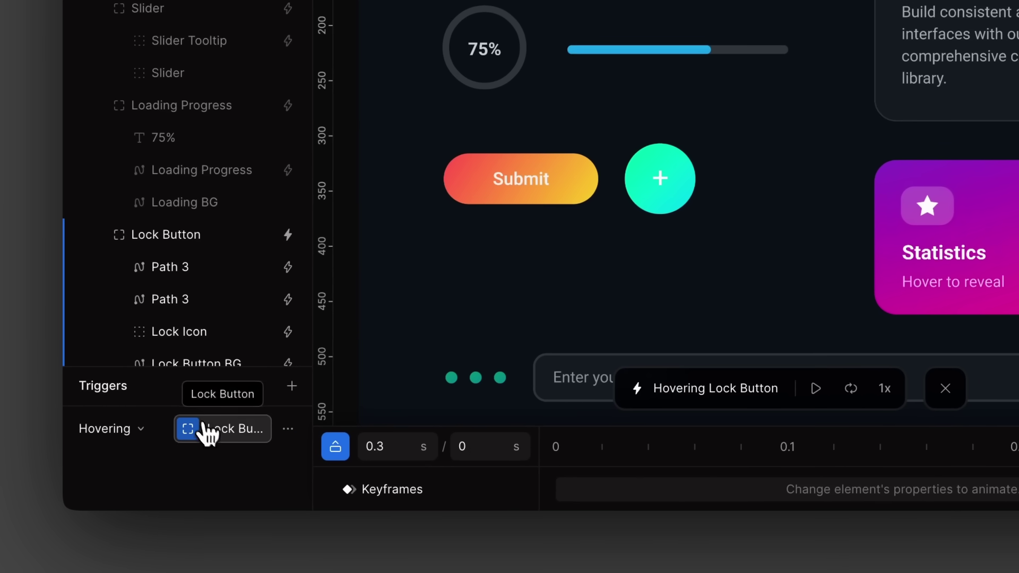
{"action": "left_click", "coordinate": [244, 436]}
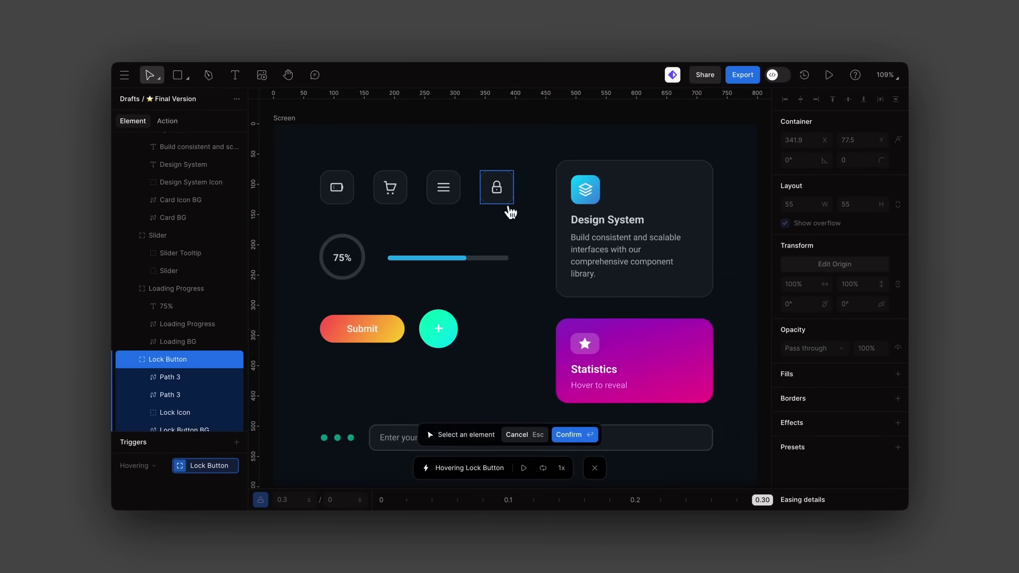
{"action": "left_click", "coordinate": [582, 429]}
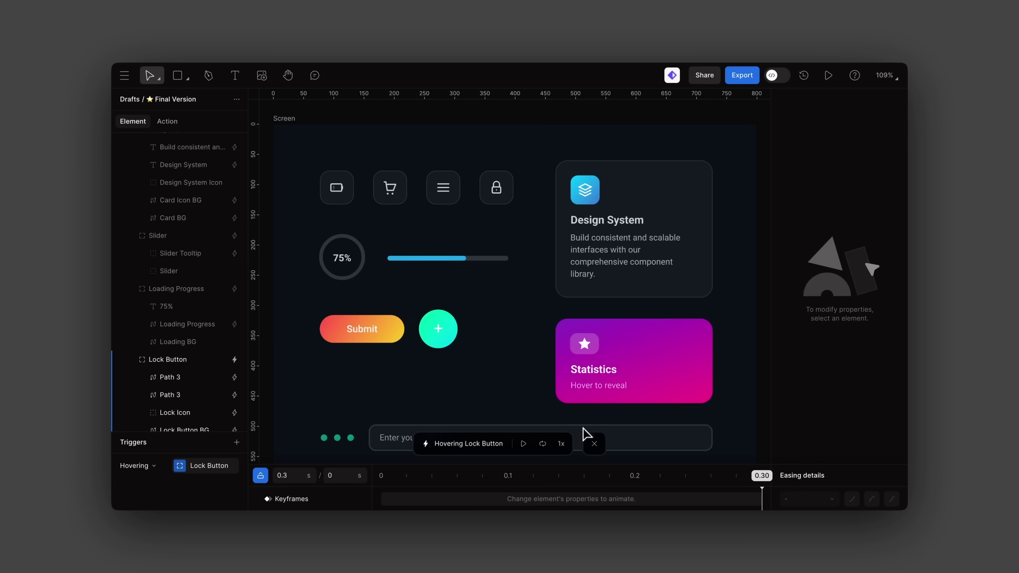
{"action": "left_click_drag", "start_coordinate": [498, 196], "coordinate": [501, 199]}
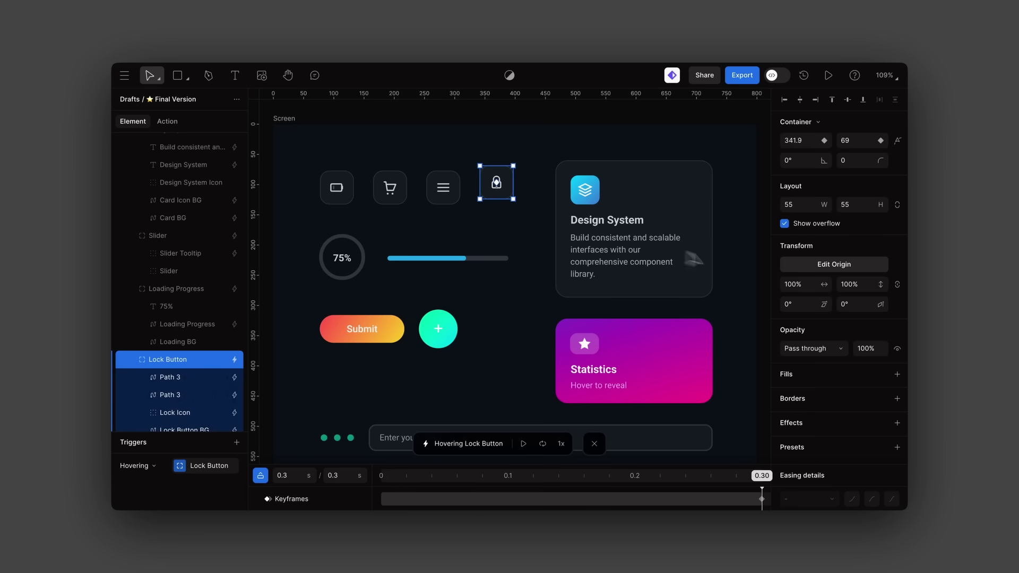
- Expand the timeline into per-layer tracks and inspect the description text's animated properties
{"action": "left_click", "coordinate": [637, 171]}
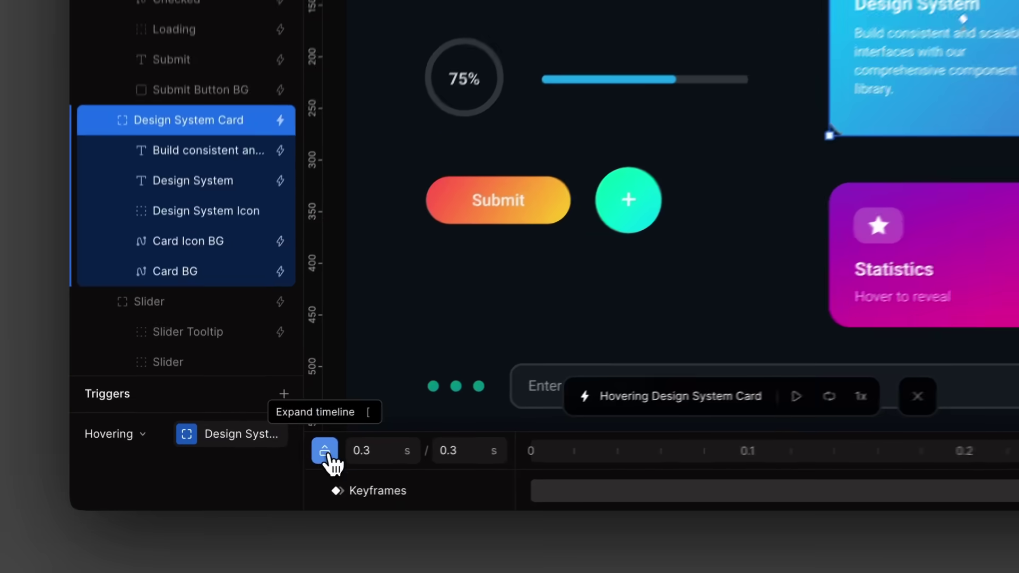
{"action": "left_click", "coordinate": [261, 476]}
{"action": "left_click", "coordinate": [339, 337]}
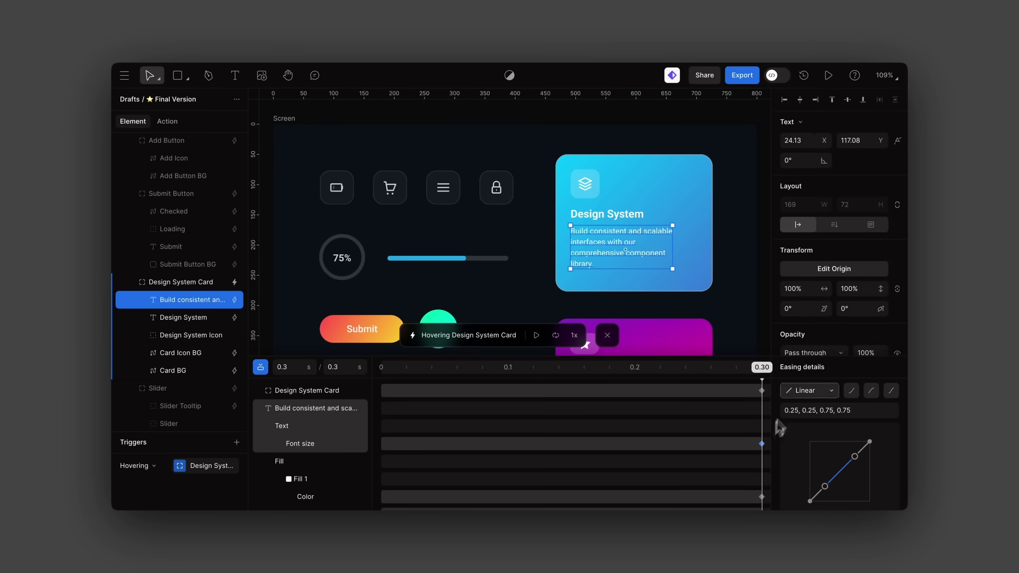
{"action": "scroll", "coordinate": [856, 351], "scroll_direction": "down", "scroll_amount": 2}
{"action": "scroll", "coordinate": [857, 350], "scroll_direction": "down", "scroll_amount": 2}
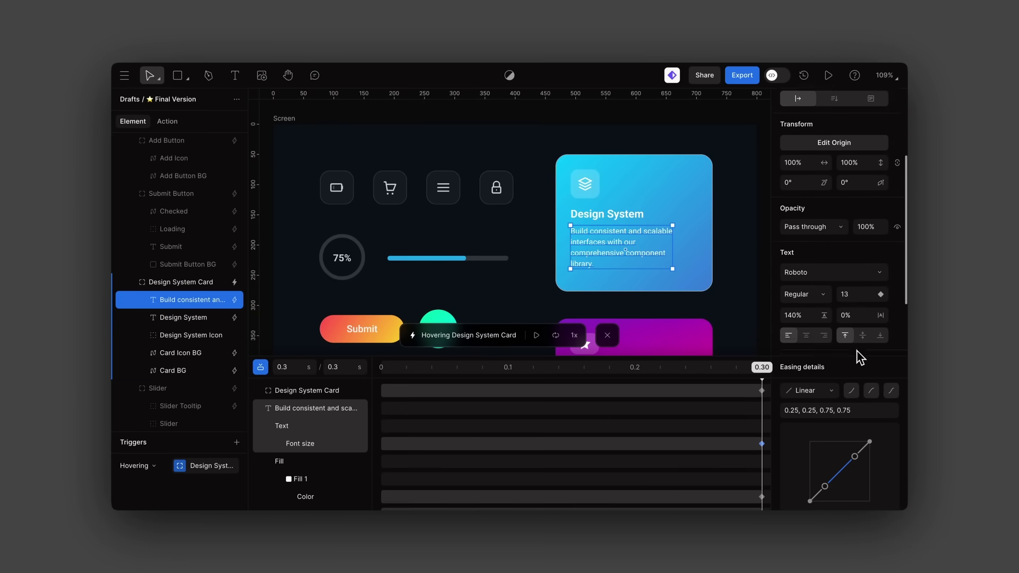
{"action": "left_click", "coordinate": [260, 408]}
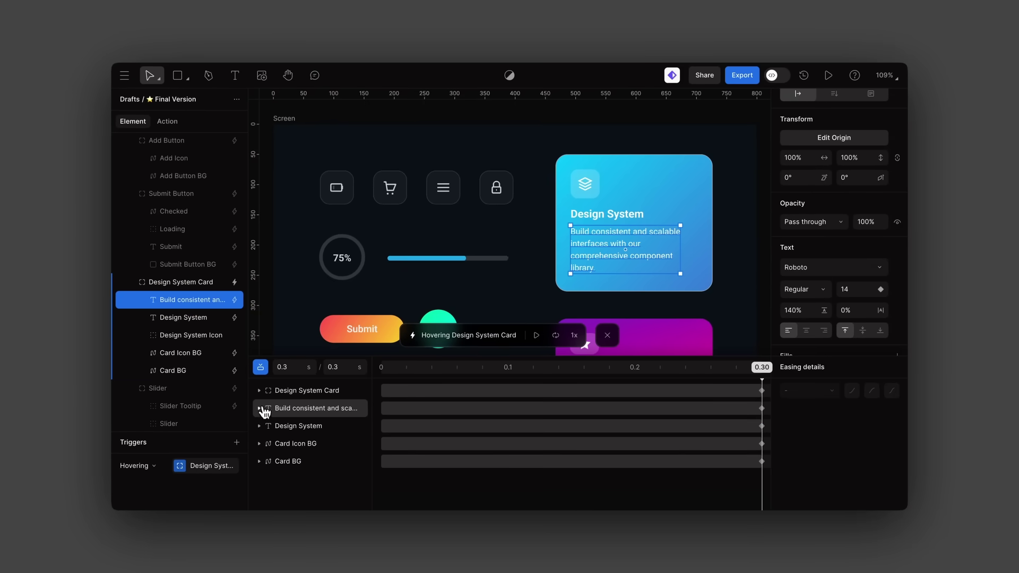
- Give all five 0.3 s keyframes a custom overshoot easing curve, then collapse the timeline
{"action": "left_click_drag", "start_coordinate": [744, 381], "coordinate": [800, 472]}
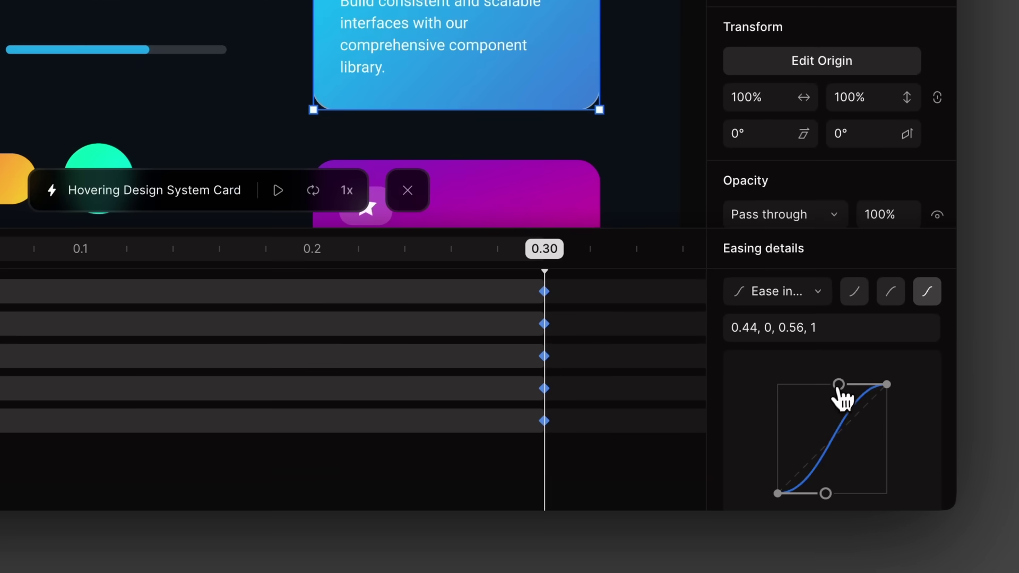
{"action": "left_click_drag", "start_coordinate": [843, 513], "coordinate": [856, 515]}
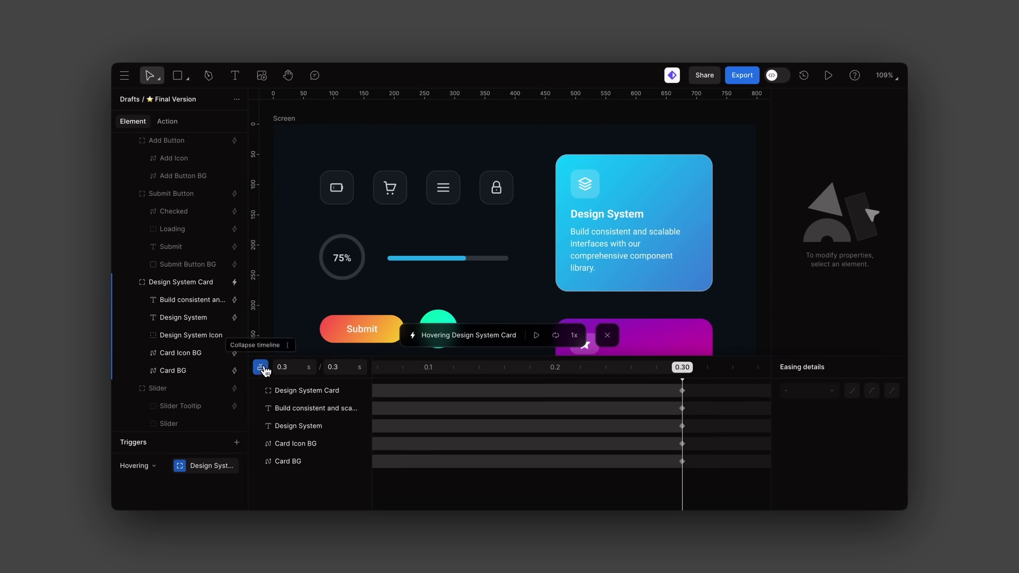
{"action": "left_click", "coordinate": [260, 367]}
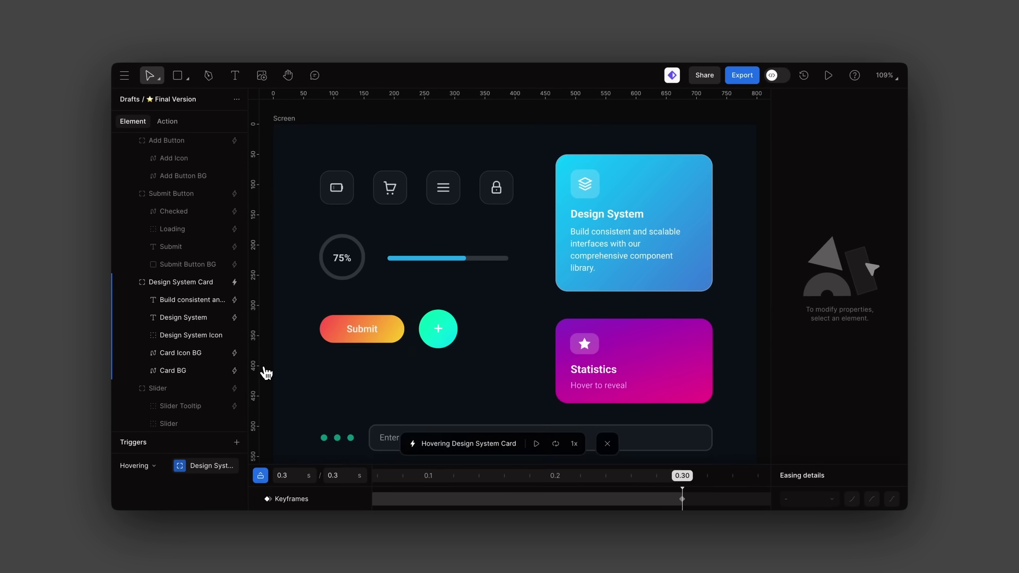
- Exit the Design System Card's action editor from the playback bar
{"action": "left_click", "coordinate": [603, 444]}
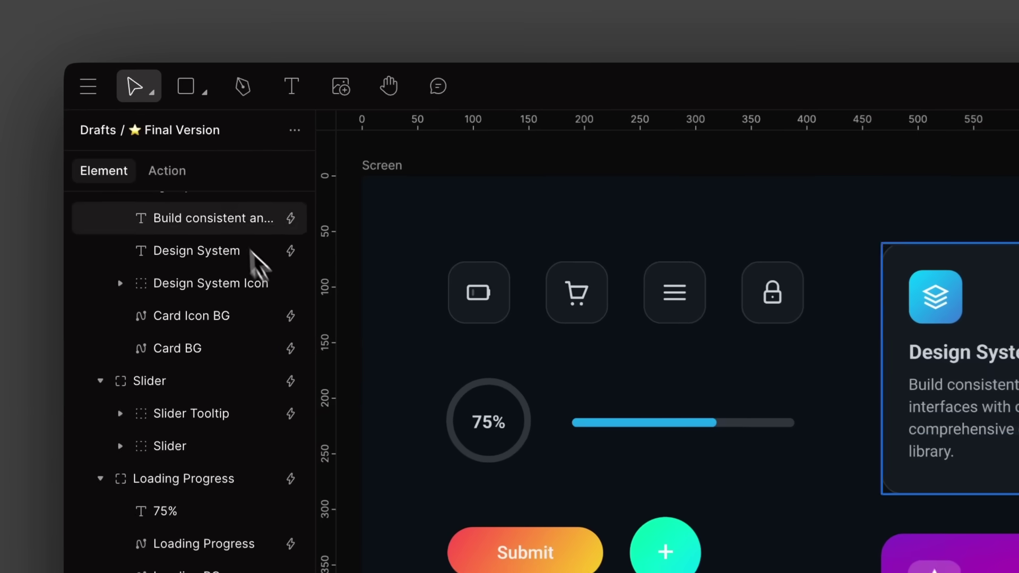
- Preview the hover animations of the design system card, slider and loading progress
{"action": "left_click", "coordinate": [211, 251]}
{"action": "left_click", "coordinate": [196, 510]}
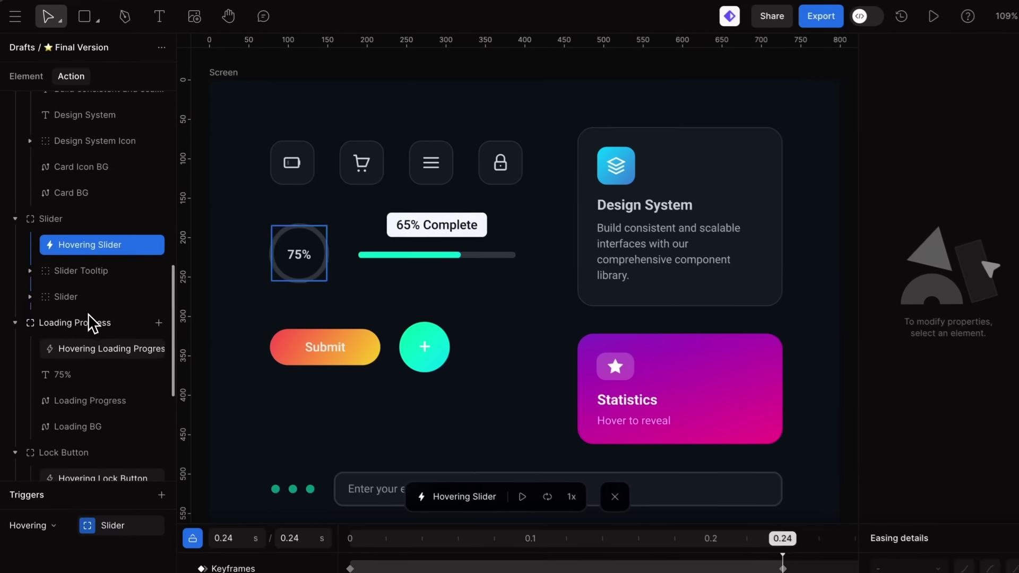
{"action": "left_click", "coordinate": [89, 348]}
{"action": "scroll", "coordinate": [87, 349], "scroll_direction": "down", "scroll_amount": 3}
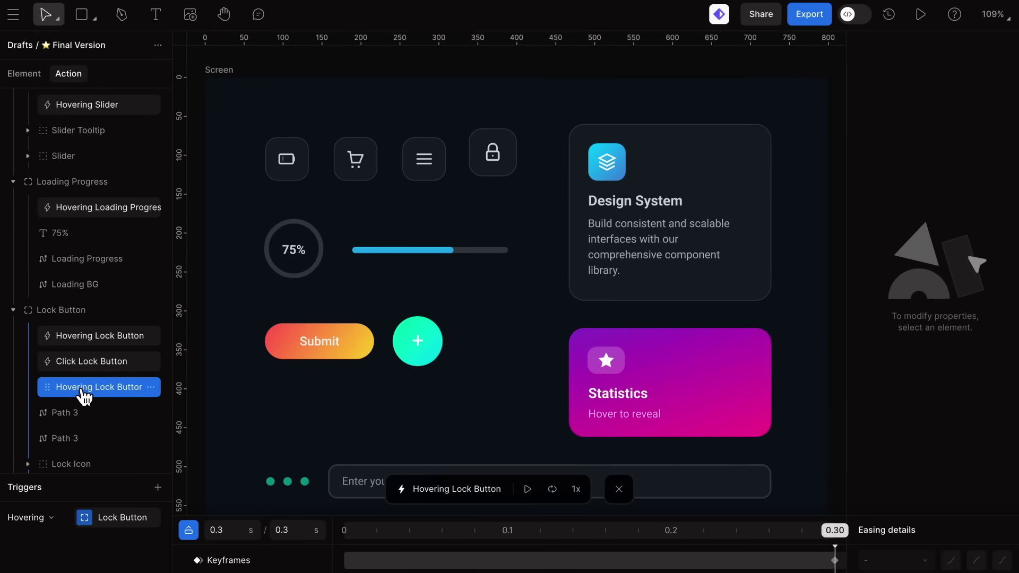
{"action": "scroll", "coordinate": [84, 396], "scroll_direction": "down", "scroll_amount": 3}
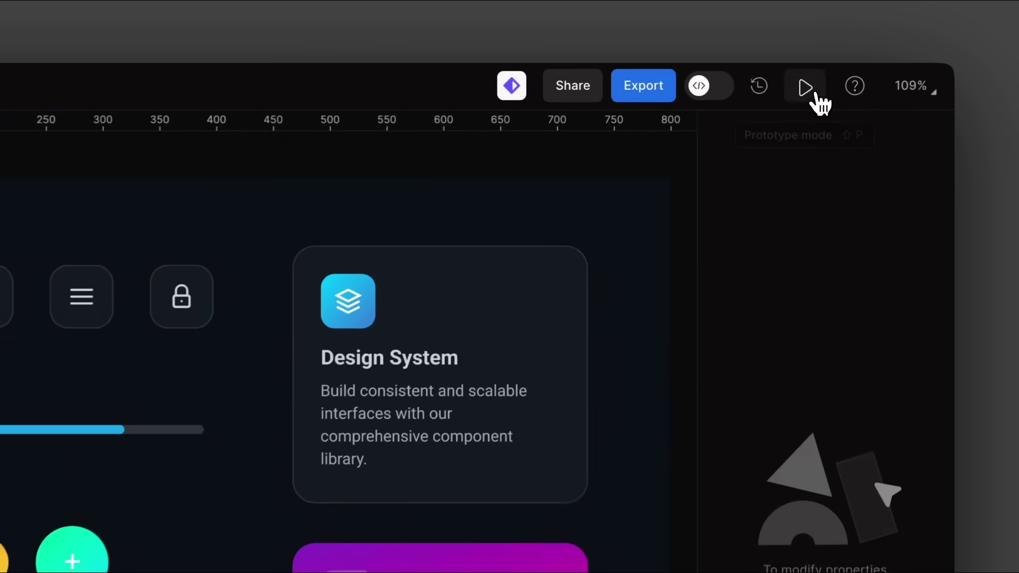
- Play the prototype full-window, then share it to a mobile device
{"action": "left_click", "coordinate": [806, 86]}
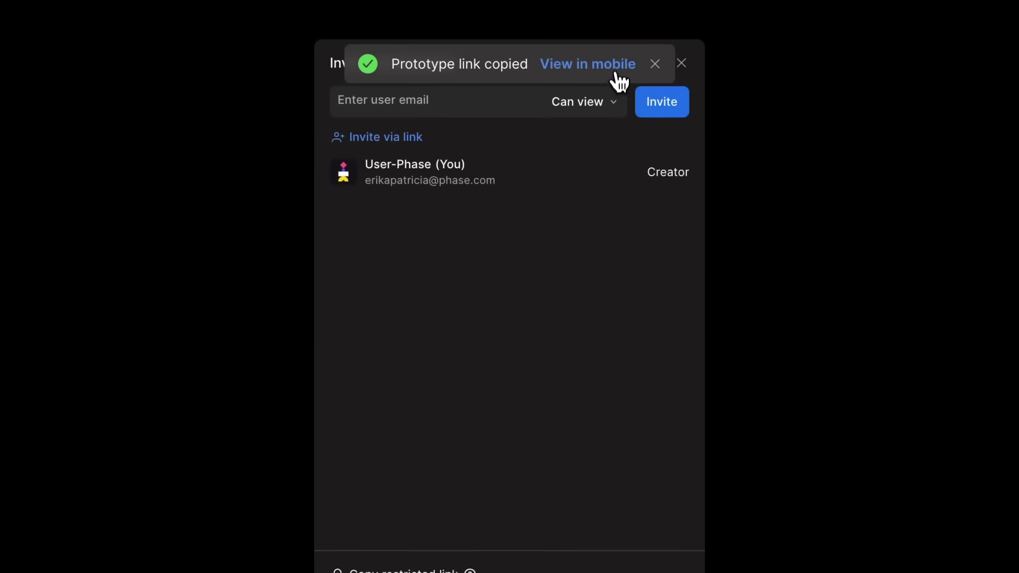
{"action": "left_click", "coordinate": [617, 48]}
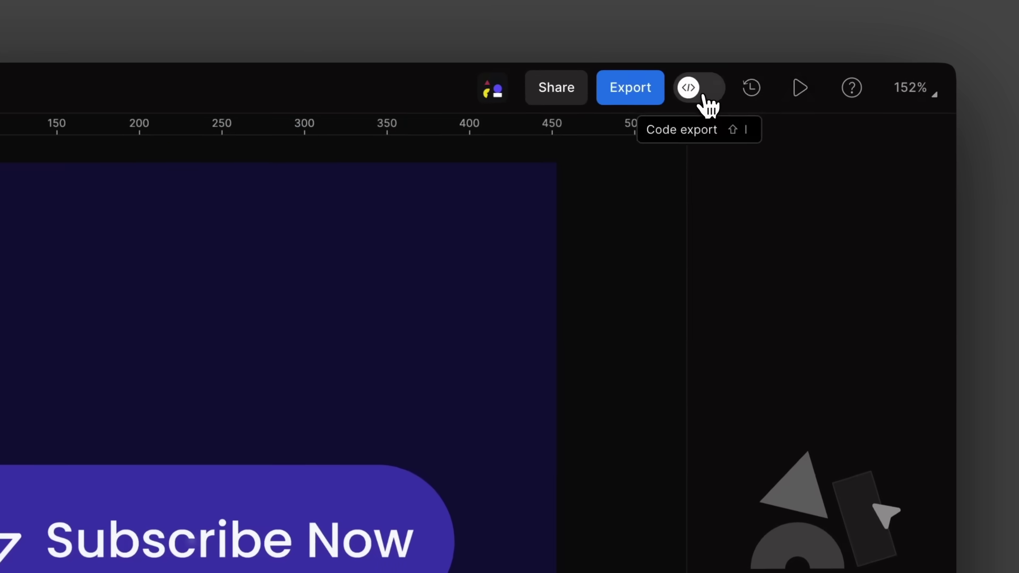
- Turn on code export with live preview; browse index.html, Screen.jsx, useHover.js and useMergeRefs.js
{"action": "left_click", "coordinate": [704, 98]}
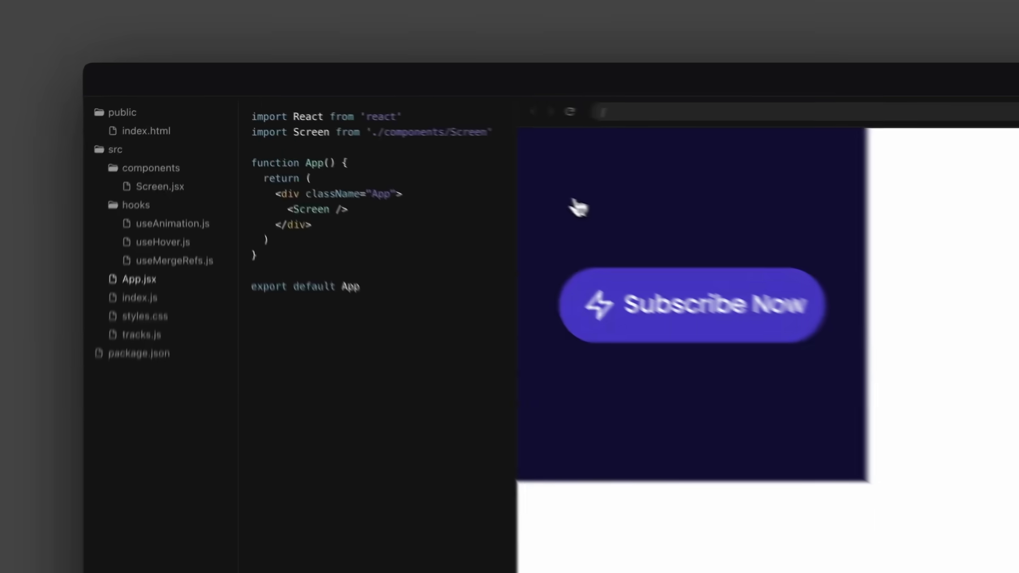
{"action": "left_click", "coordinate": [143, 147]}
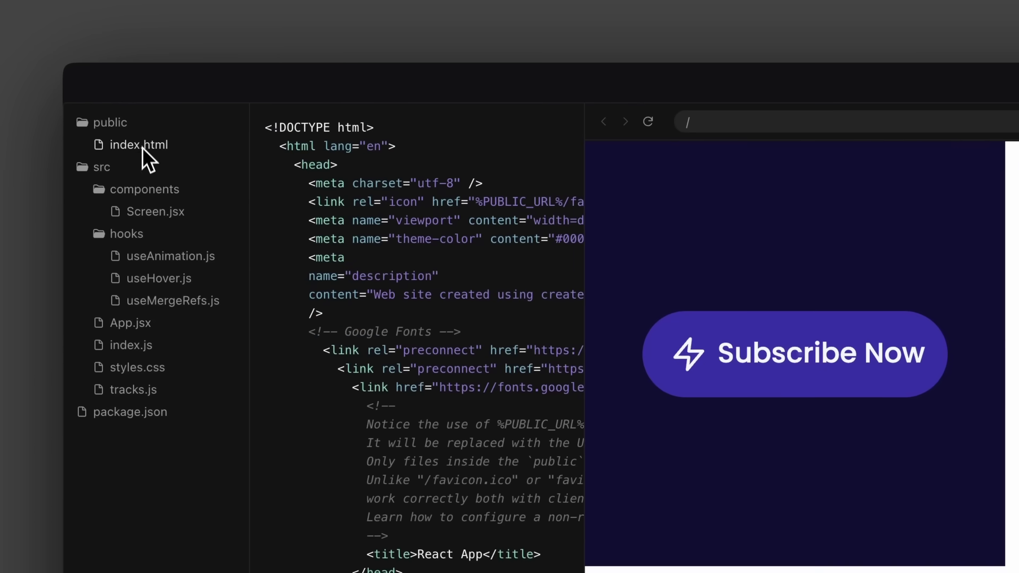
{"action": "left_click", "coordinate": [146, 212]}
{"action": "scroll", "coordinate": [340, 334], "scroll_direction": "down", "scroll_amount": 10}
{"action": "scroll", "coordinate": [339, 334], "scroll_direction": "down", "scroll_amount": 3}
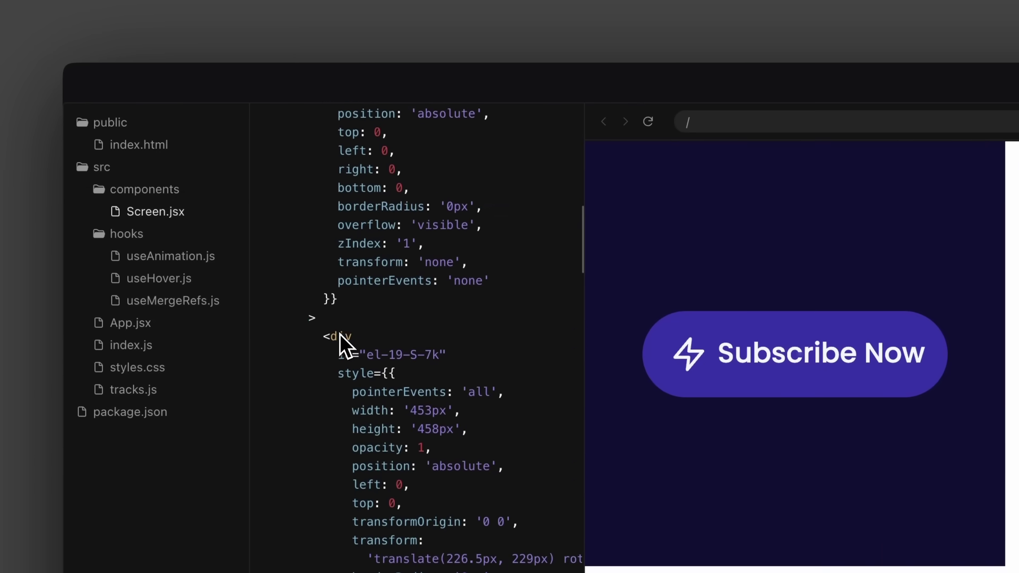
{"action": "scroll", "coordinate": [319, 336], "scroll_direction": "down", "scroll_amount": 2}
{"action": "left_click", "coordinate": [175, 281]}
{"action": "left_click", "coordinate": [173, 301]}
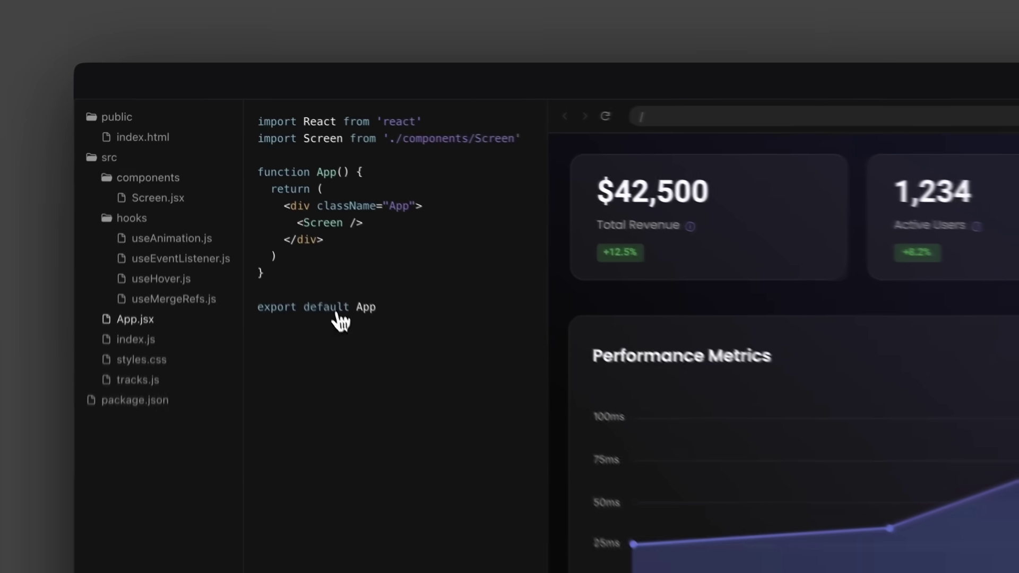
- In the dashboard export, view index.html, Screen.jsx, styles.css and package.json
{"action": "left_click", "coordinate": [122, 156]}
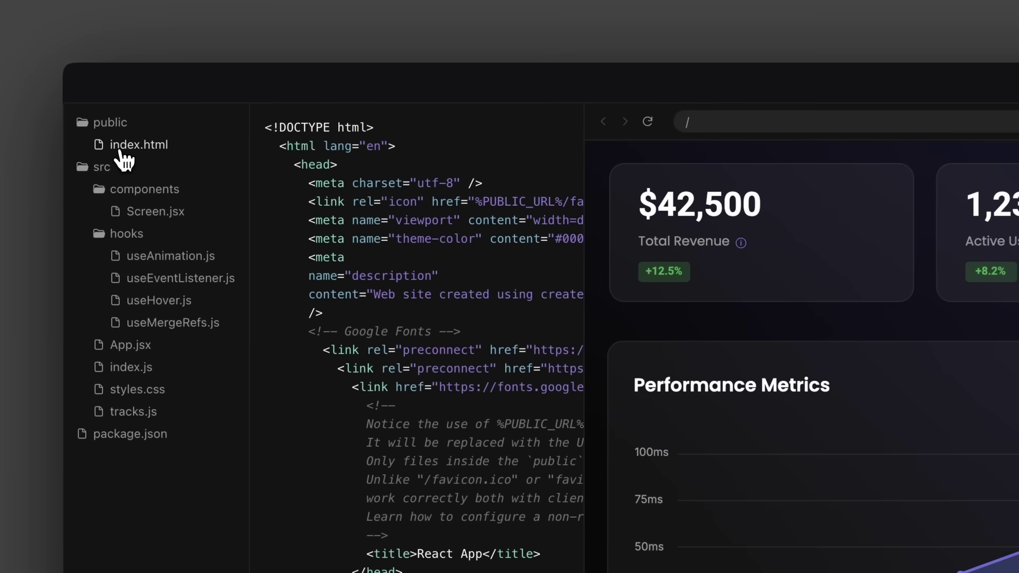
{"action": "left_click", "coordinate": [141, 226]}
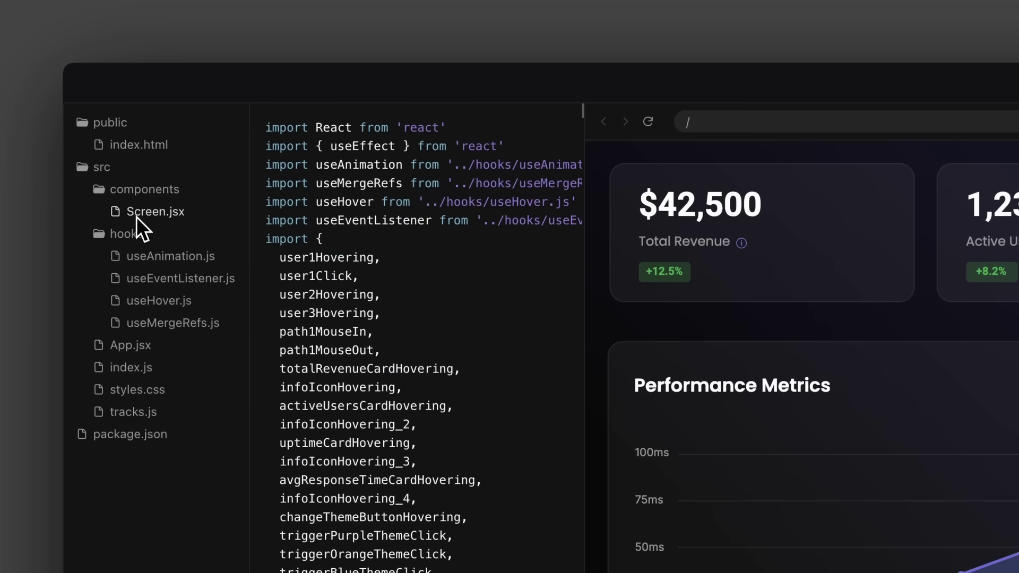
{"action": "left_click", "coordinate": [135, 405]}
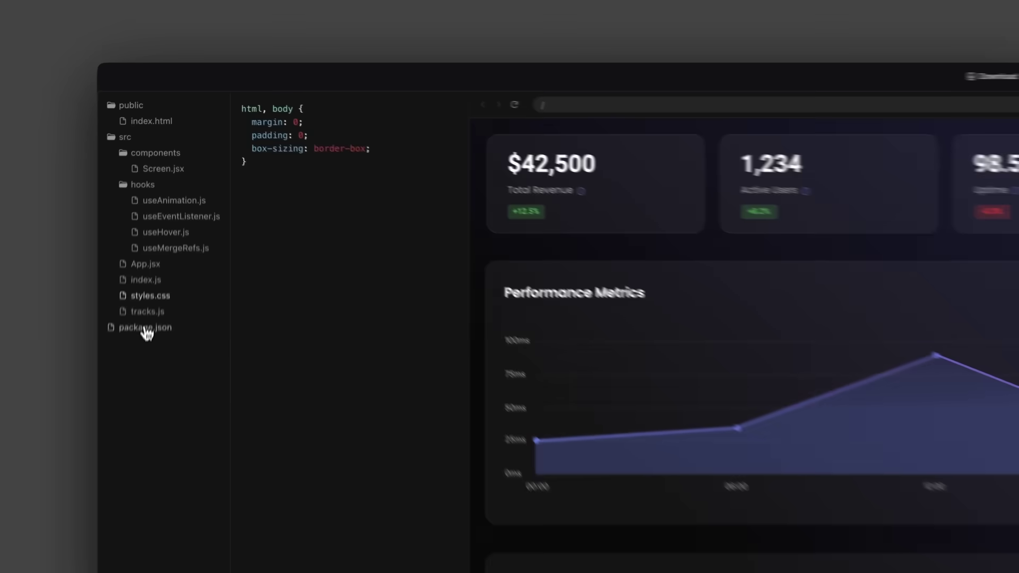
{"action": "left_click", "coordinate": [130, 434]}
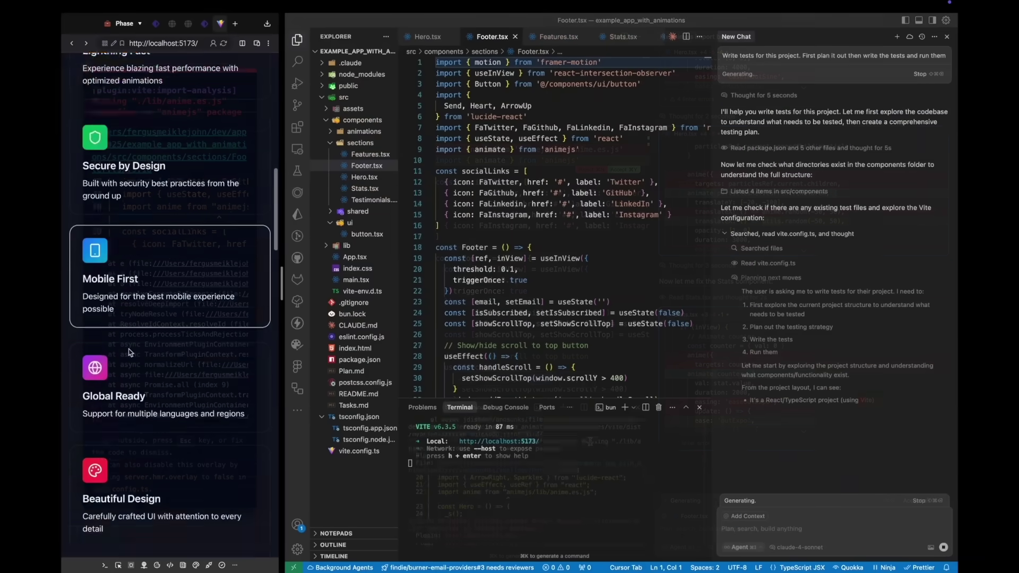
{"action": "scroll", "coordinate": [129, 350], "scroll_direction": "down", "scroll_amount": 2}
{"action": "scroll", "coordinate": [136, 402], "scroll_direction": "down", "scroll_amount": 4}
{"action": "scroll", "coordinate": [136, 402], "scroll_direction": "down", "scroll_amount": 2}
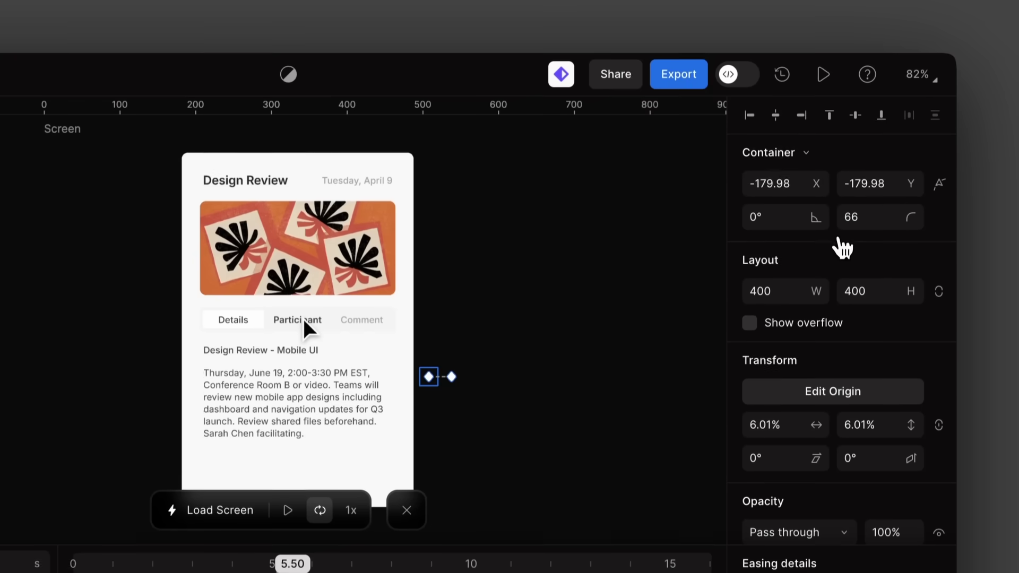
- Enable code export with live preview, view index.html, and show the preview card's Details tab
{"action": "left_click", "coordinate": [736, 88]}
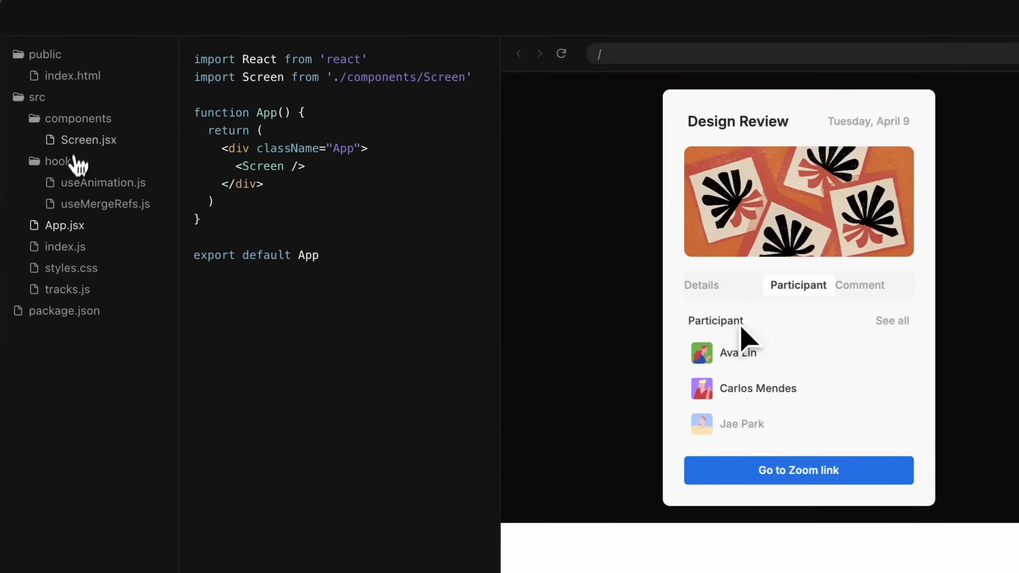
{"action": "left_click", "coordinate": [72, 76]}
{"action": "left_click", "coordinate": [716, 287]}
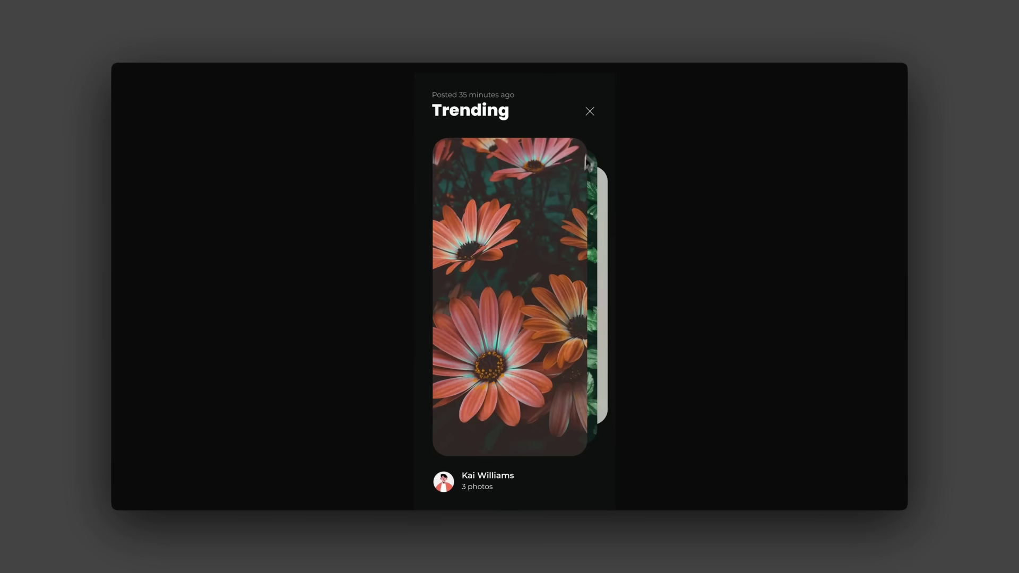
- Close the Trending card, then expand and collapse the OUR DESSERT panel
{"action": "left_click", "coordinate": [591, 114]}
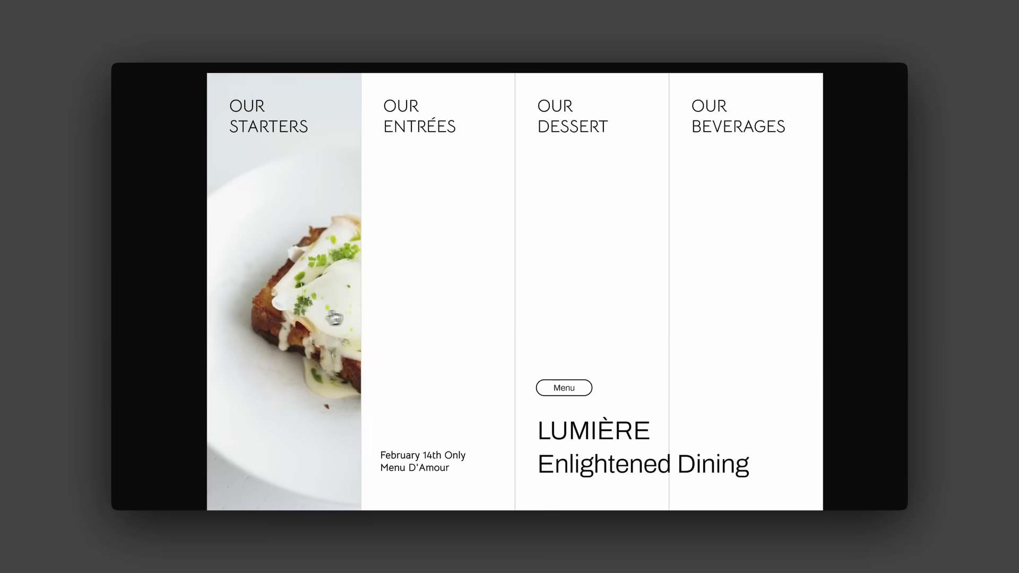
{"action": "left_click", "coordinate": [559, 317]}
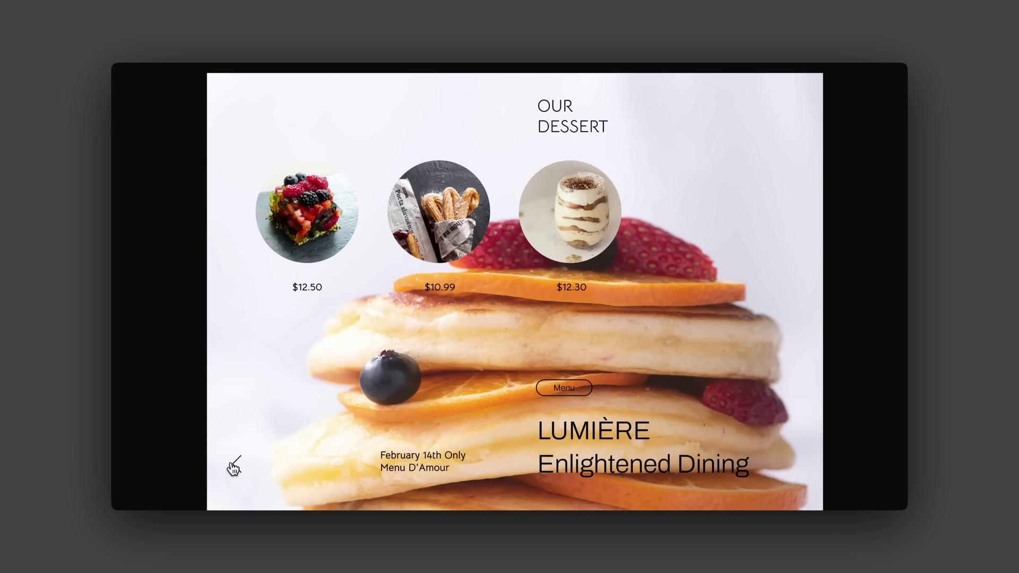
{"action": "left_click", "coordinate": [234, 469]}
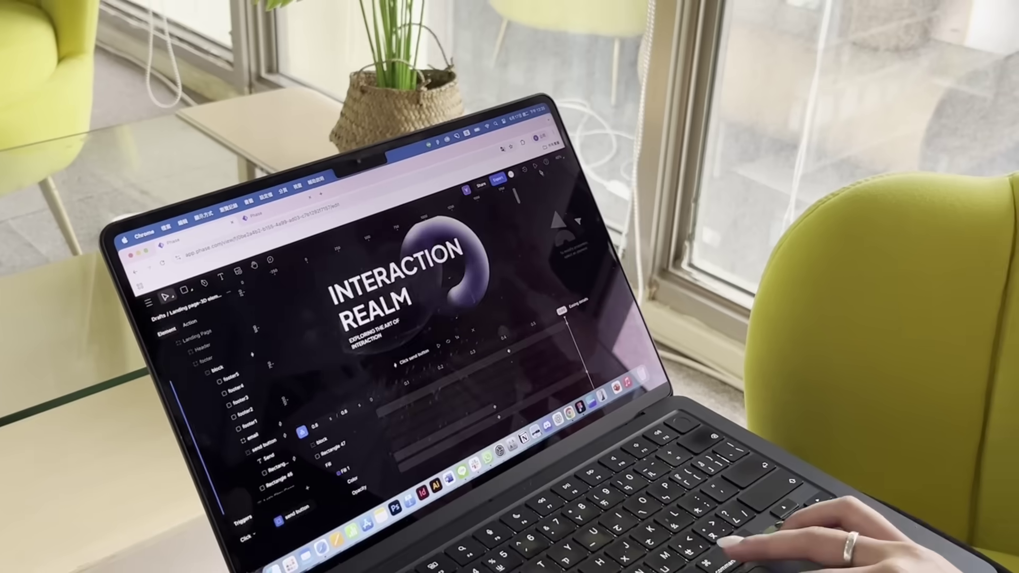